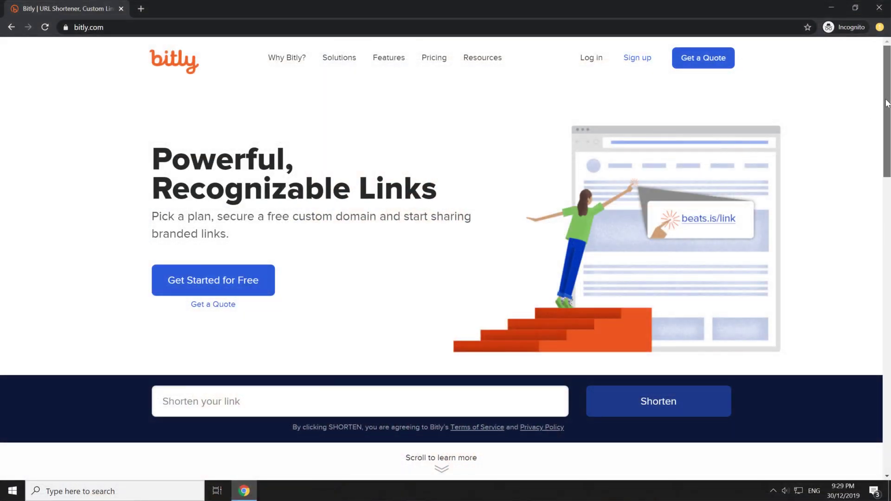
scroll(436, 263, down, 2)
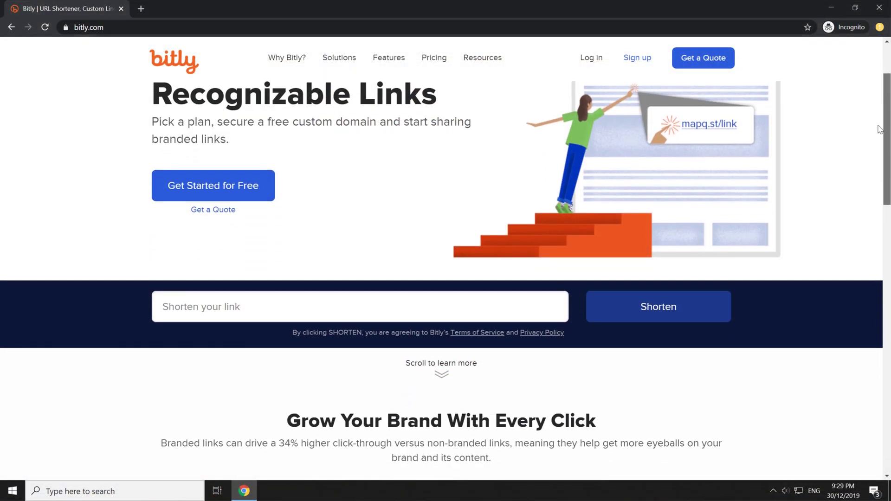
click(625, 301)
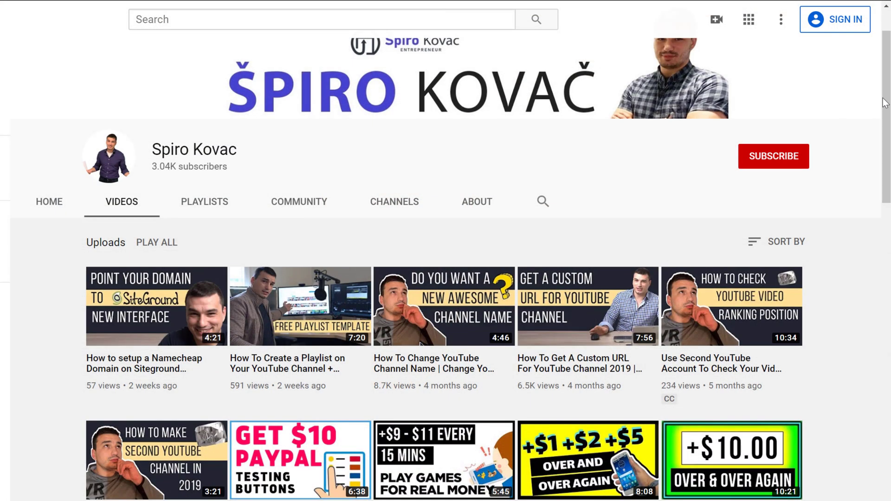
drag(885, 96, 871, 151)
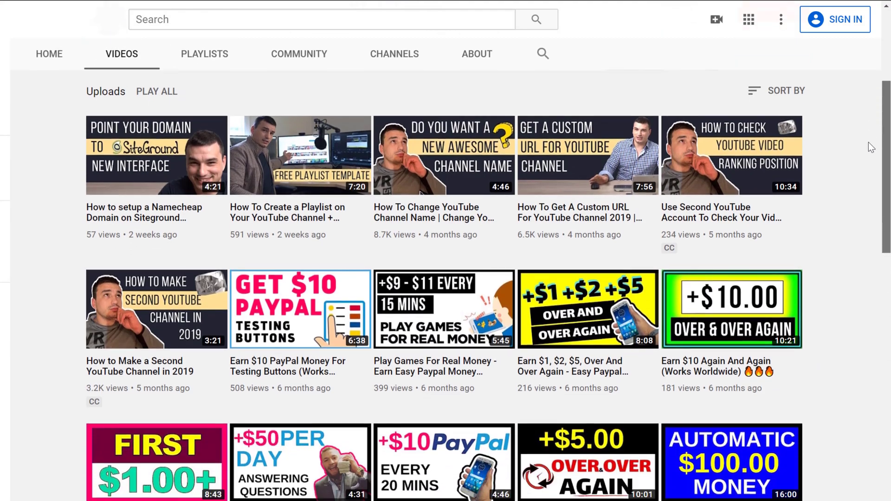
scroll(871, 158, down, 2)
scroll(869, 183, down, 3)
scroll(869, 239, up, 6)
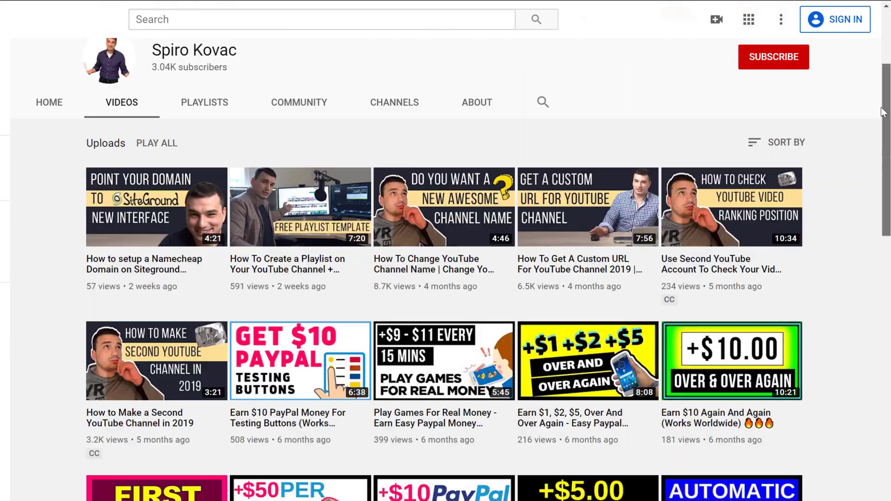
scroll(877, 140, up, 2)
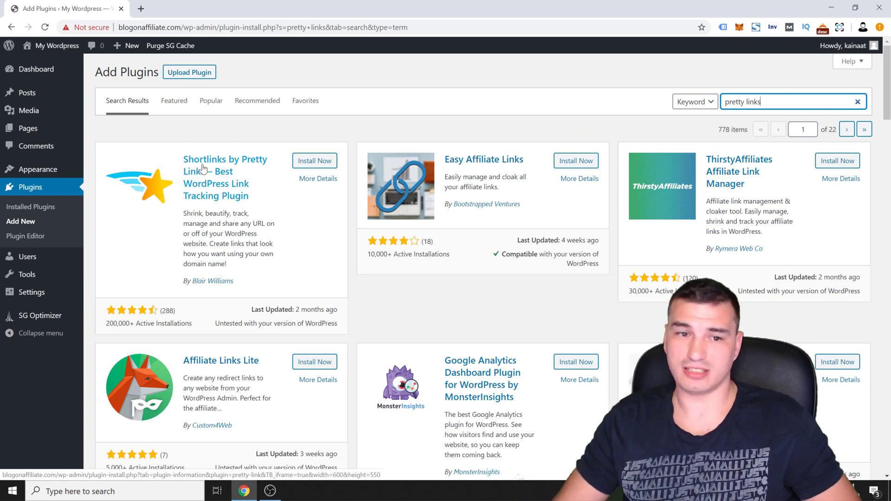
Install Shortlinks by Pretty Links from the 'pretty links' plugin search results.
click(312, 160)
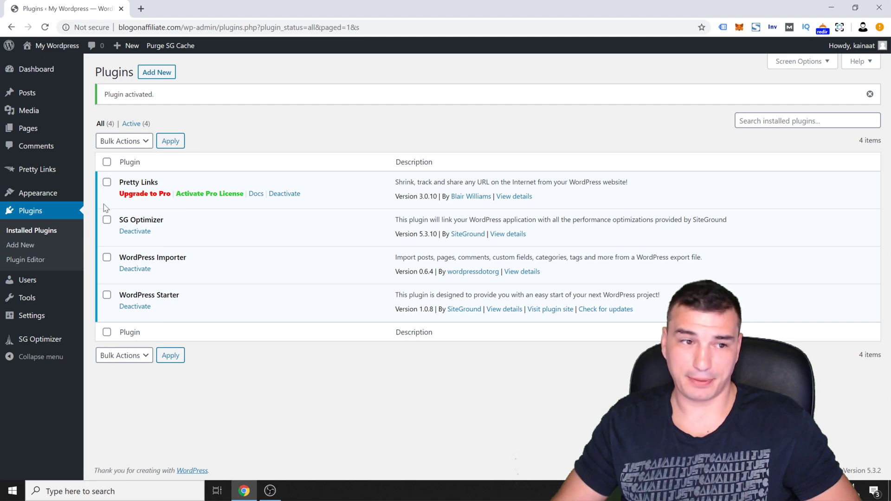
mouse_move(37, 169)
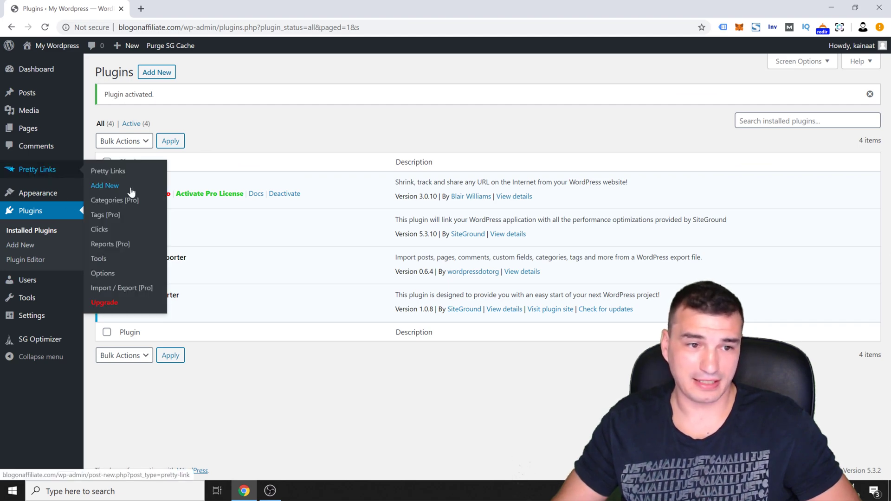
Start a new pretty link, keeping its redirection at 307 (Temporary).
click(105, 185)
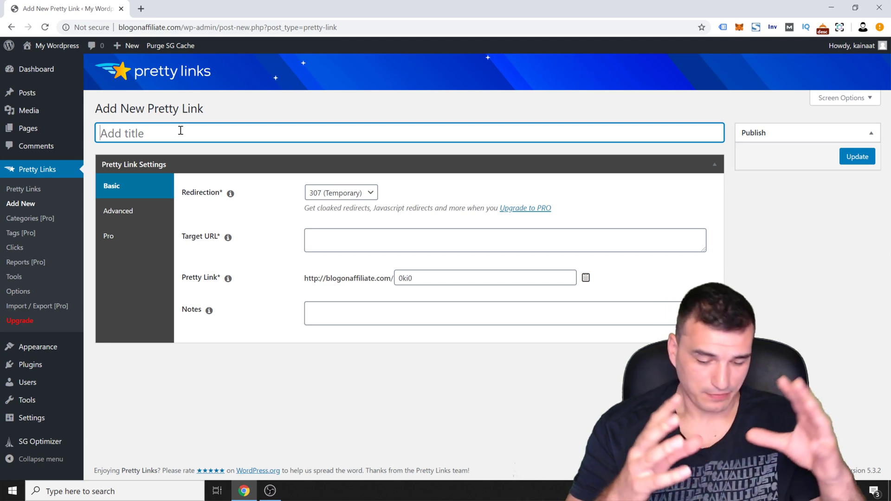
click(354, 194)
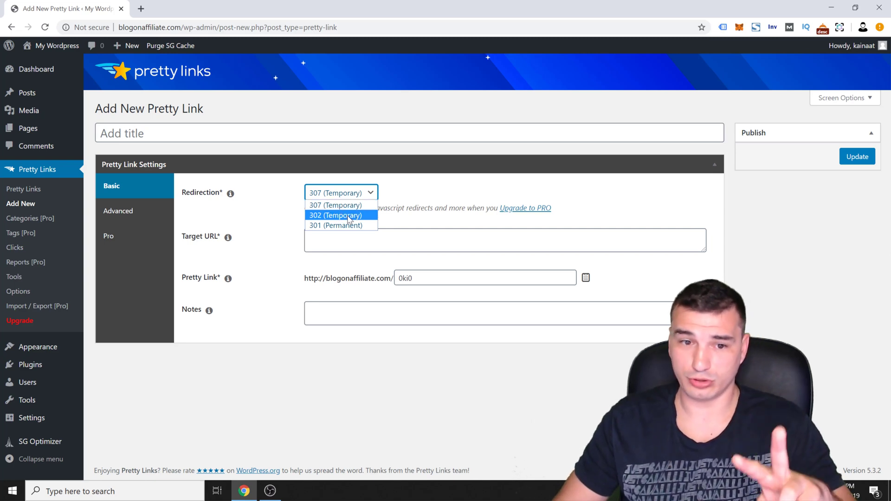
click(407, 206)
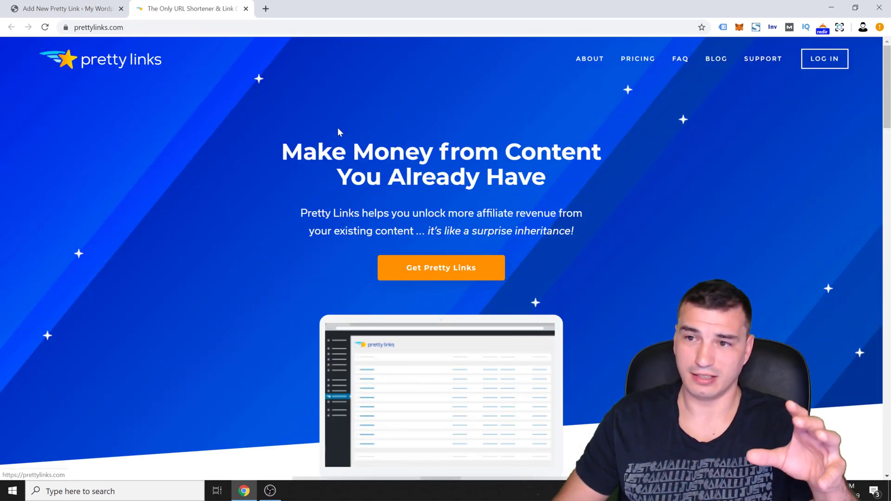
Browse the prettylinks.com product page, then close that tab.
scroll(302, 242, down, 10)
scroll(865, 238, down, 2)
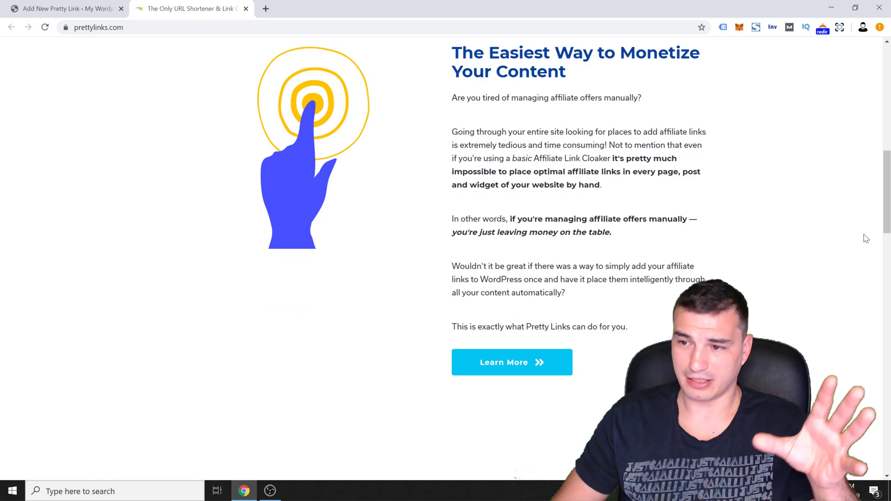
scroll(862, 260, down, 4)
scroll(856, 296, down, 10)
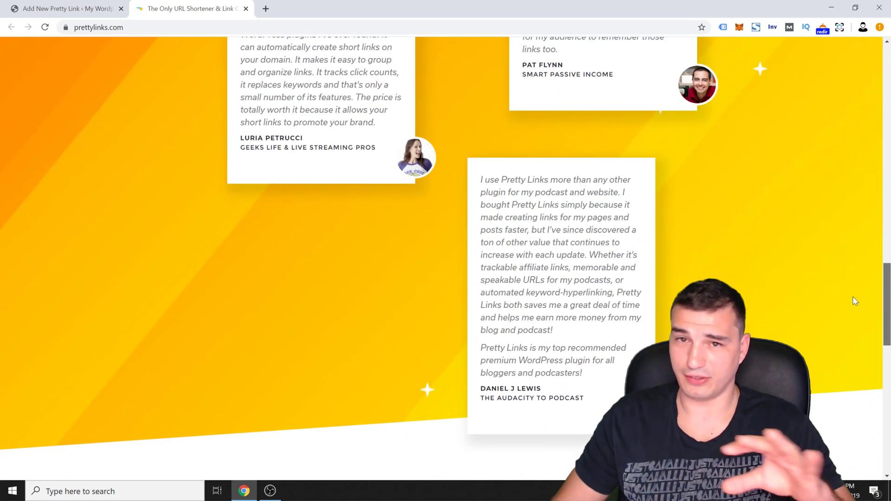
scroll(853, 296, down, 2)
scroll(866, 406, down, 11)
scroll(833, 255, up, 14)
scroll(807, 146, up, 18)
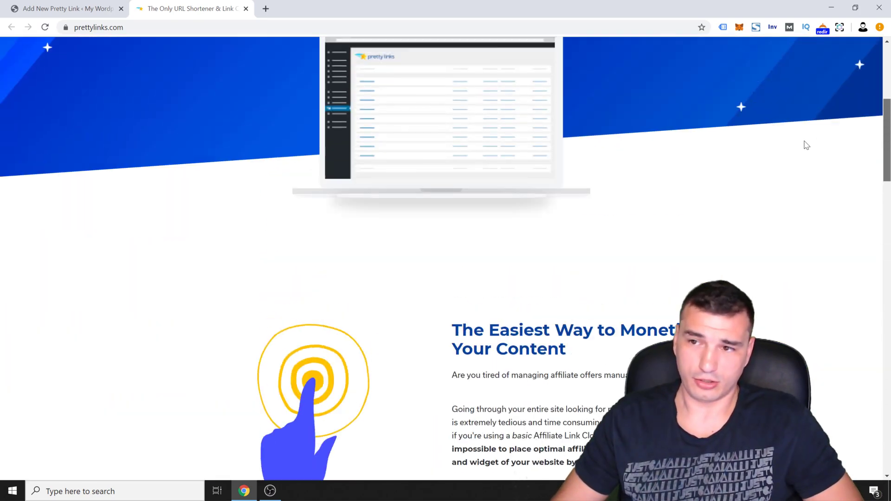
scroll(807, 145, down, 6)
scroll(805, 37, up, 6)
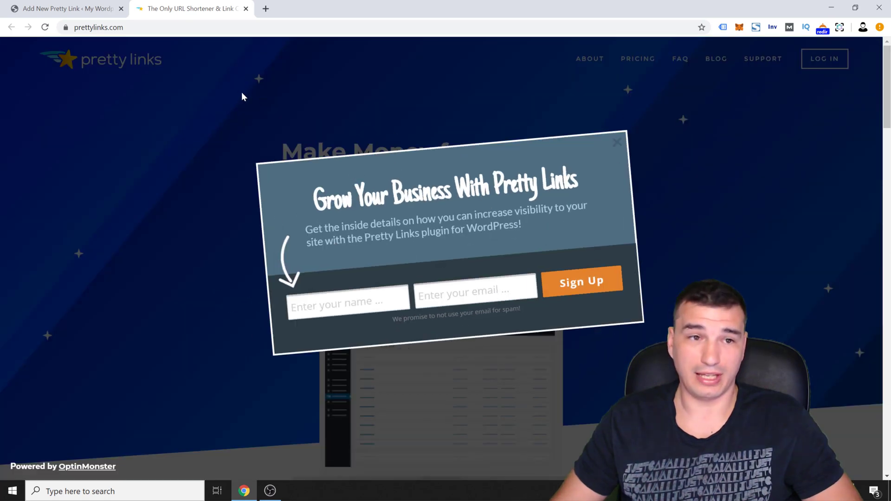
middle_click(204, 4)
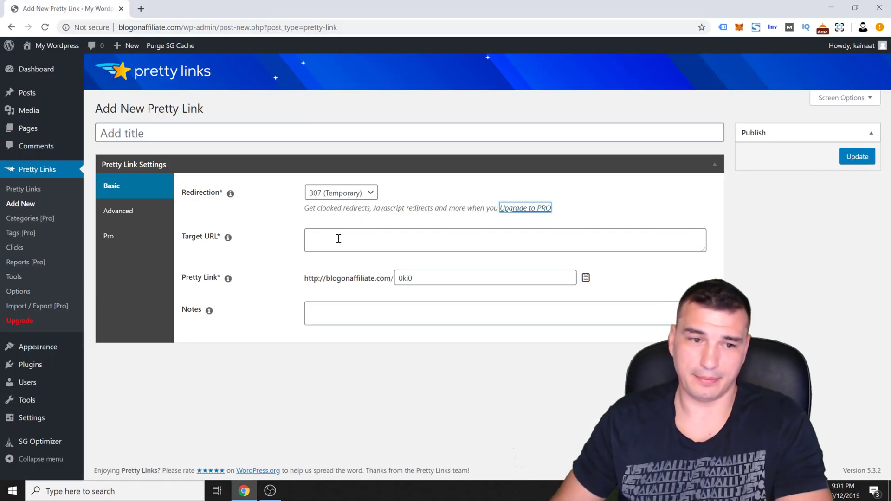
Check the SiteGround homepage in a temporary tab to confirm the target URL.
click(333, 243)
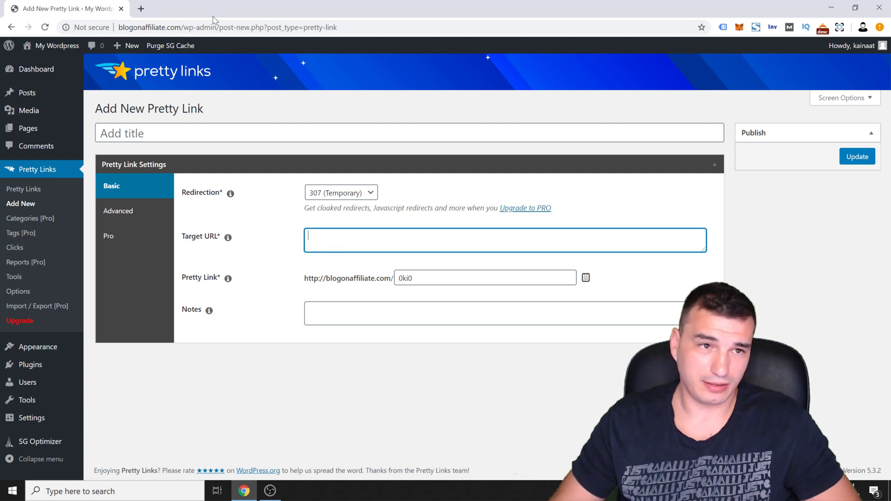
click(141, 8)
text(spir)
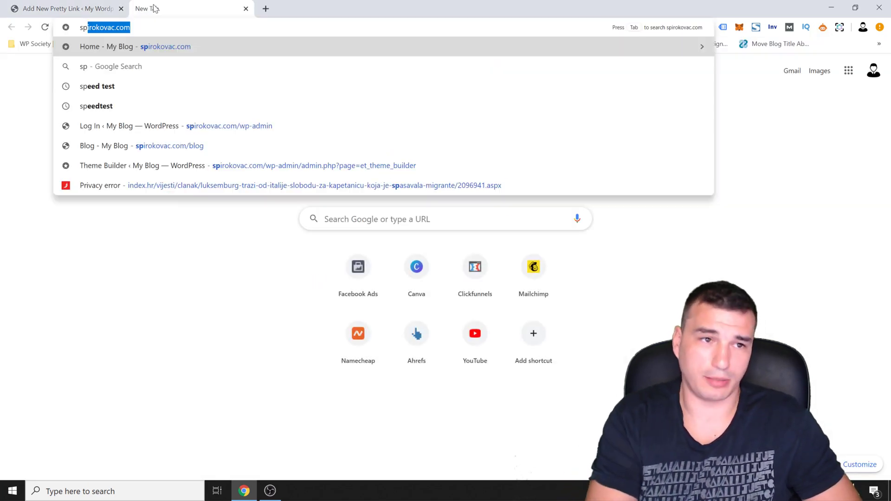
key(BackSpace)
key(BackSpace)
key(BackSpace)
key(BackSpace)
key(BackSpace)
text(si)
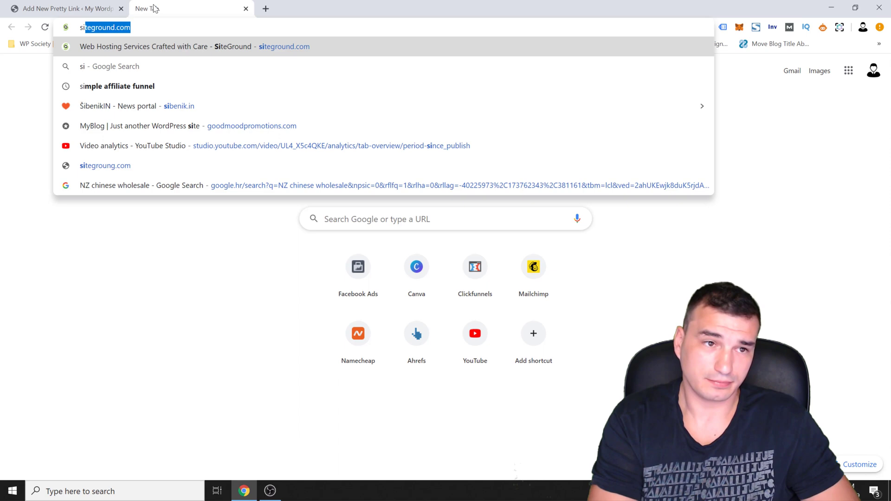
text(te)
key(Return)
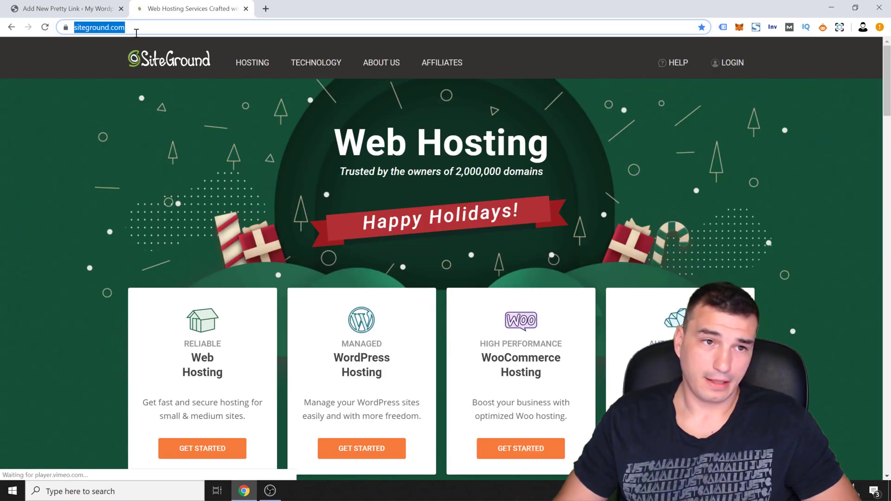
key(ctrl+w)
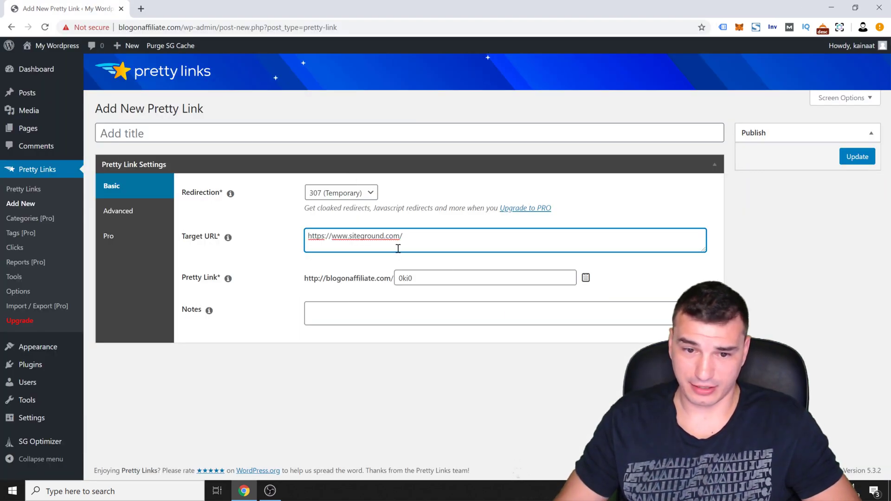
Replace the 0ki0 slug with siteground, keep the SiteGround target, and title it Siteground.
key(Tab)
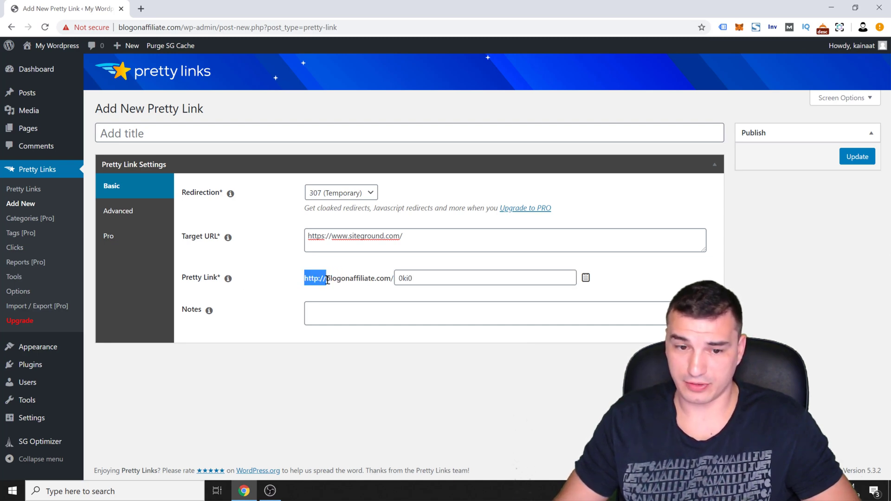
drag(328, 280, 377, 279)
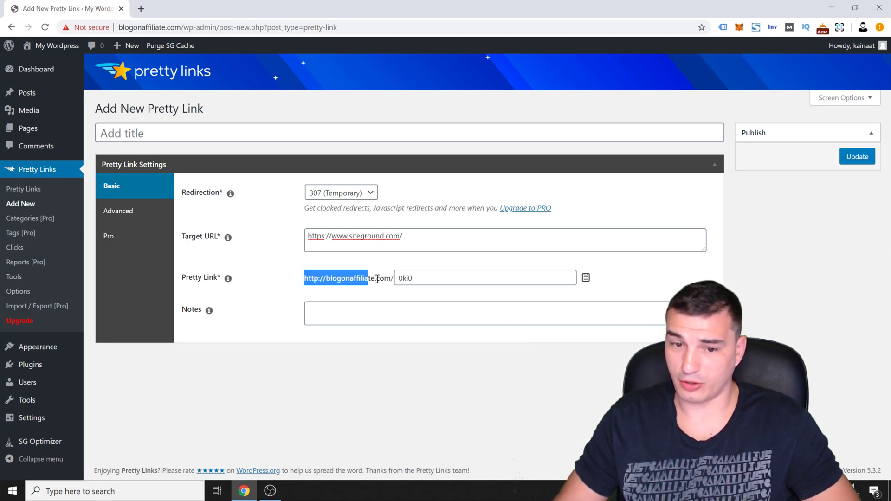
double_click(413, 280)
text(siteground)
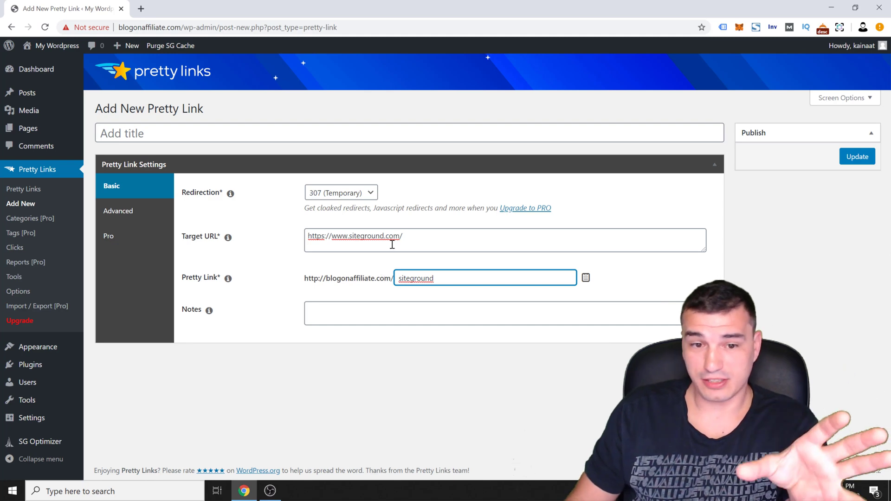
triple_click(448, 248)
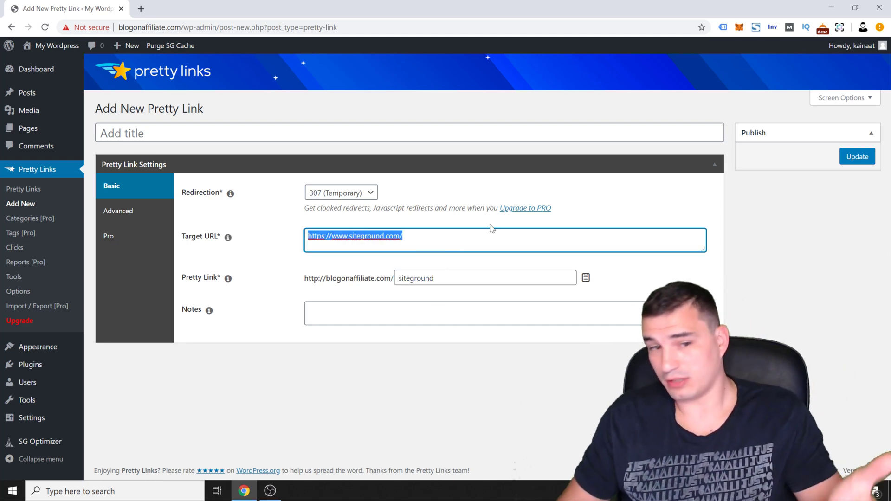
drag(434, 237, 206, 237)
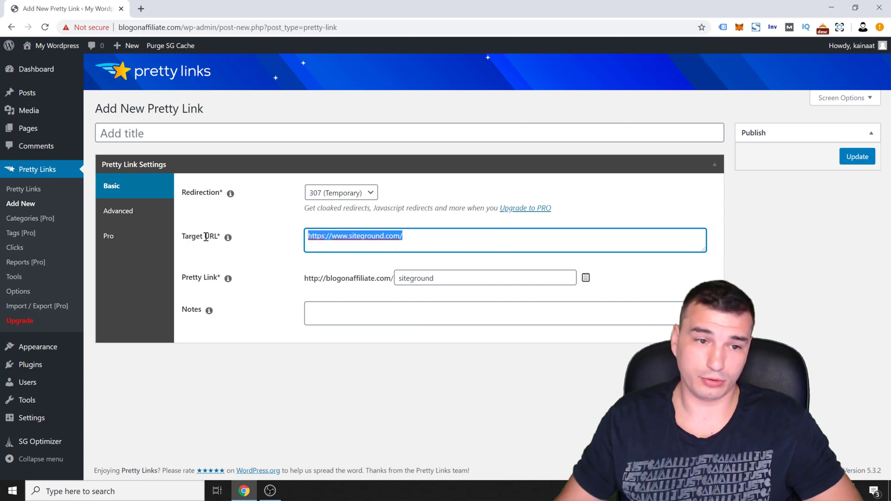
click(443, 236)
click(198, 140)
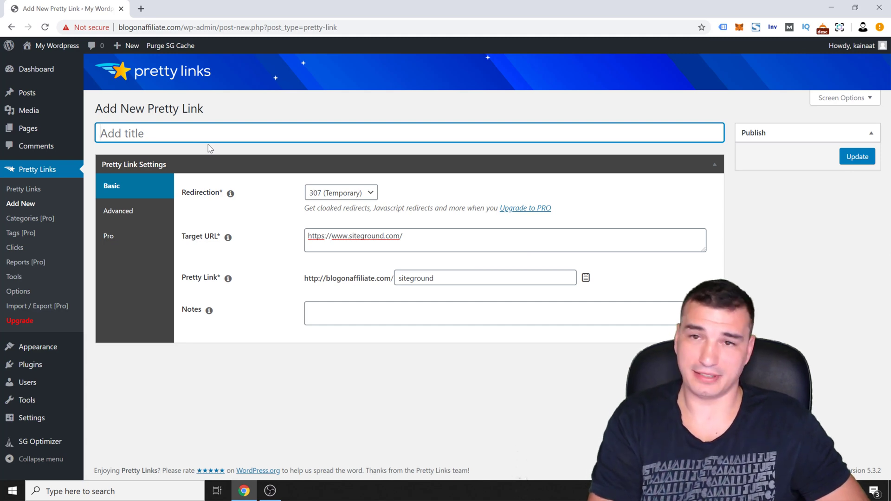
text(Sitegh)
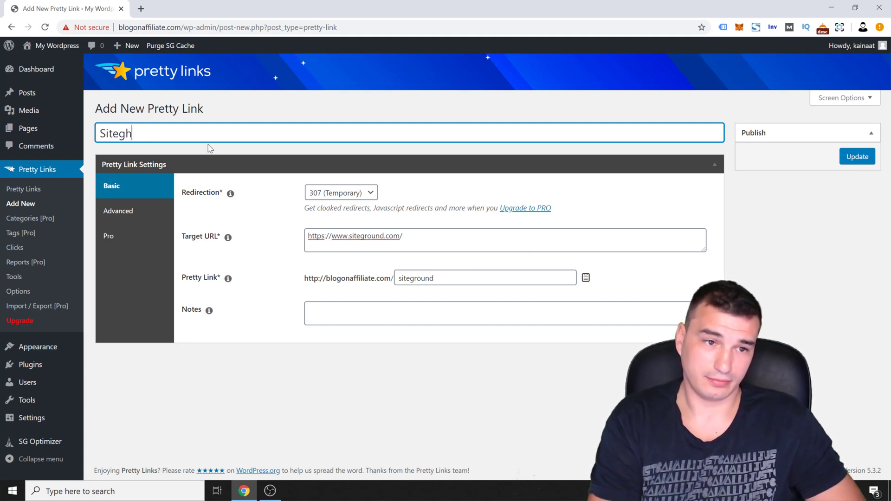
key(BackSpace)
text(round)
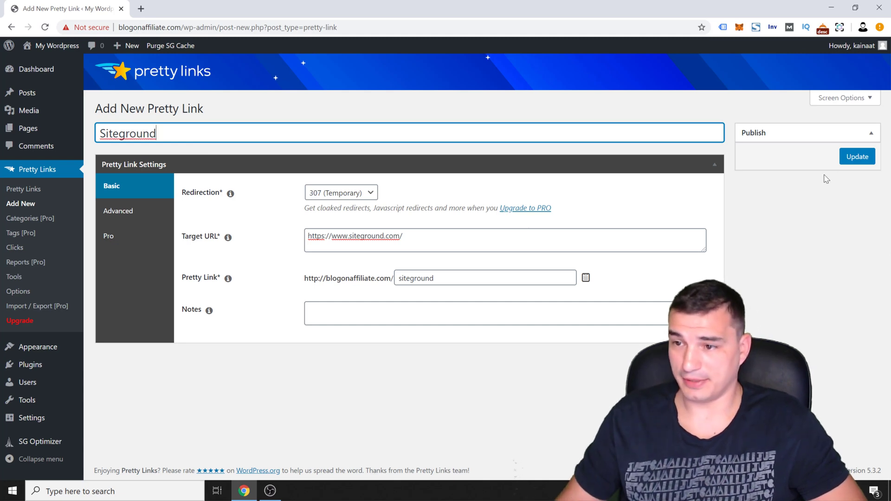
Publish the Siteground pretty link and copy its short link address.
click(842, 168)
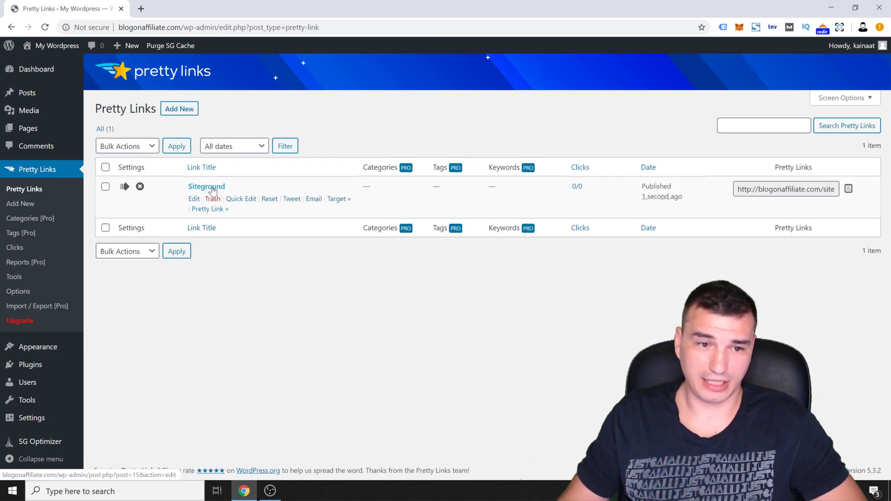
mouse_move(206, 187)
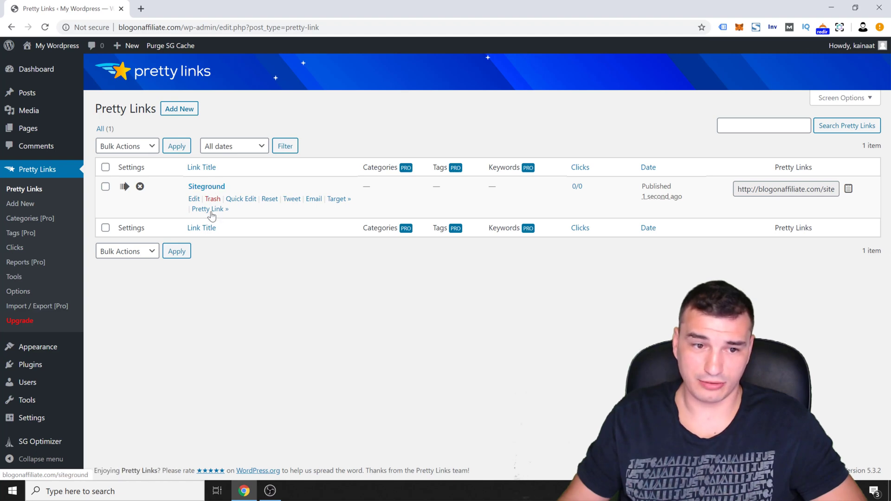
right_click(210, 209)
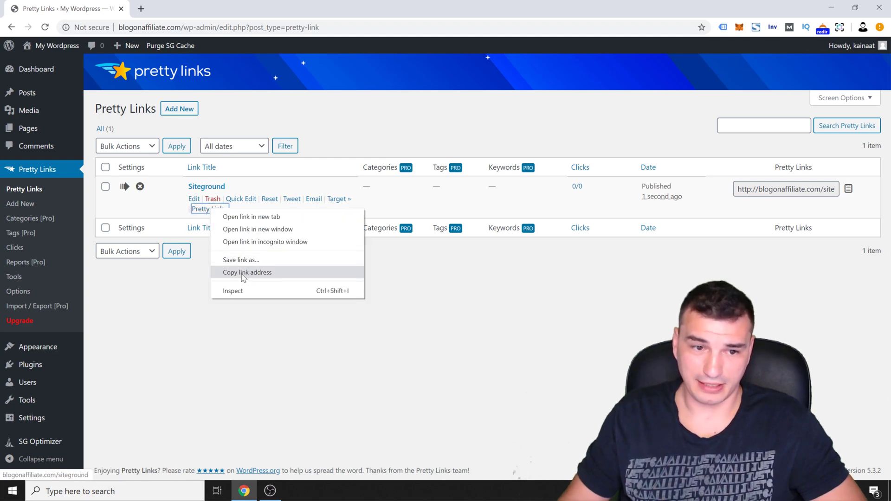
click(248, 274)
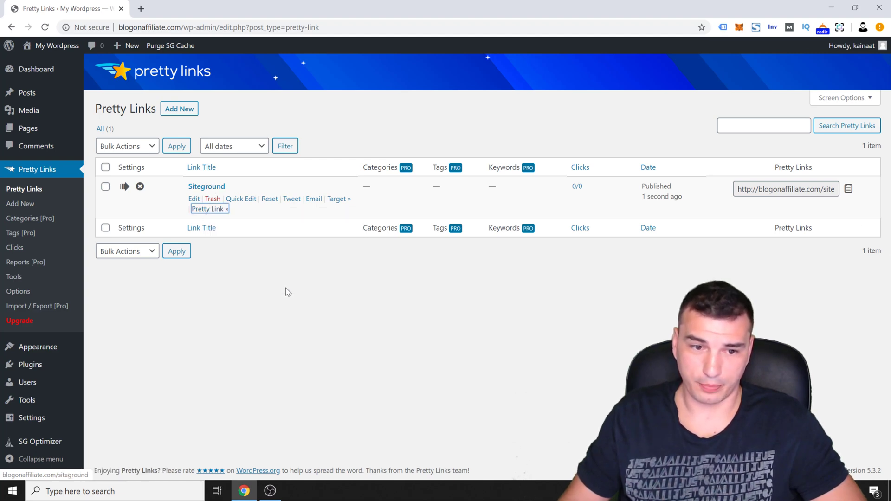
Test the copied short link in a new tab, then reload the list to show 1/1 clicks.
click(140, 9)
key(ctrl+v)
key(Return)
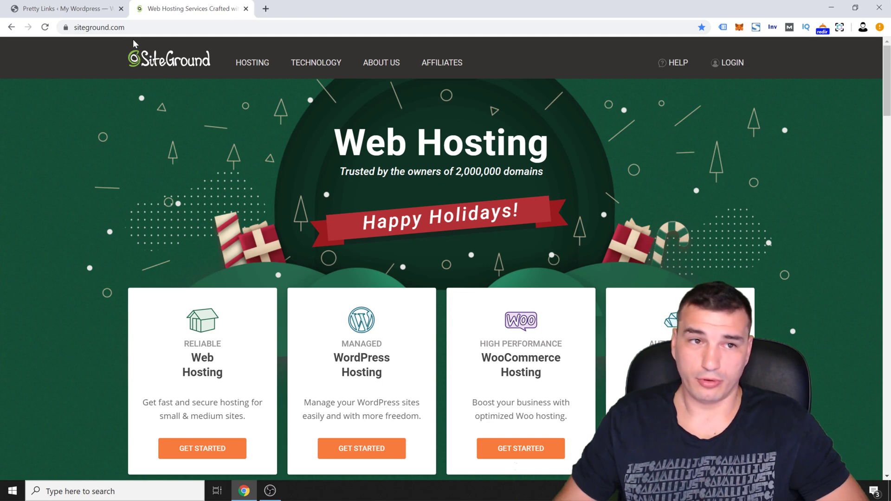
click(70, 8)
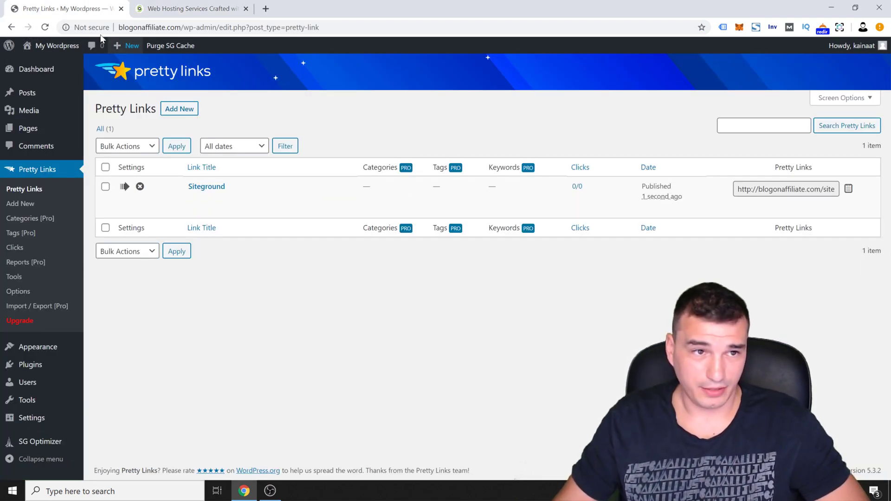
click(38, 193)
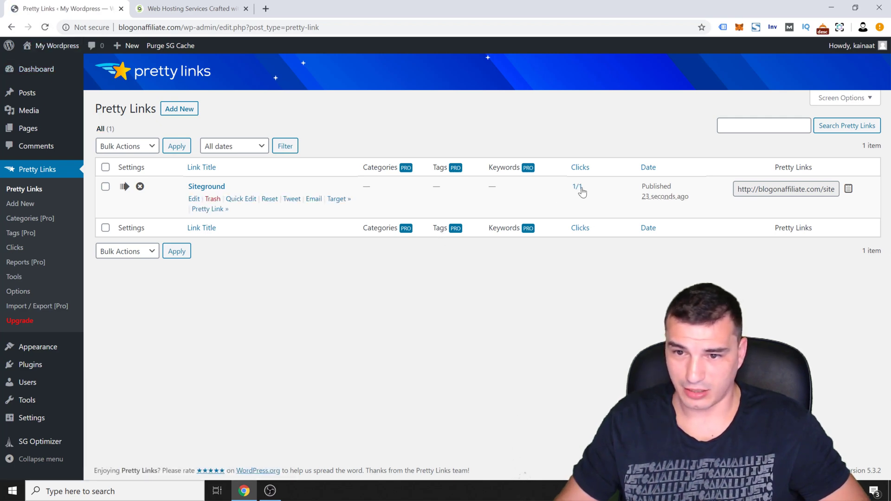
Open the Siteground Clicks report and inspect the single /siteground click's IP and referrer.
click(578, 187)
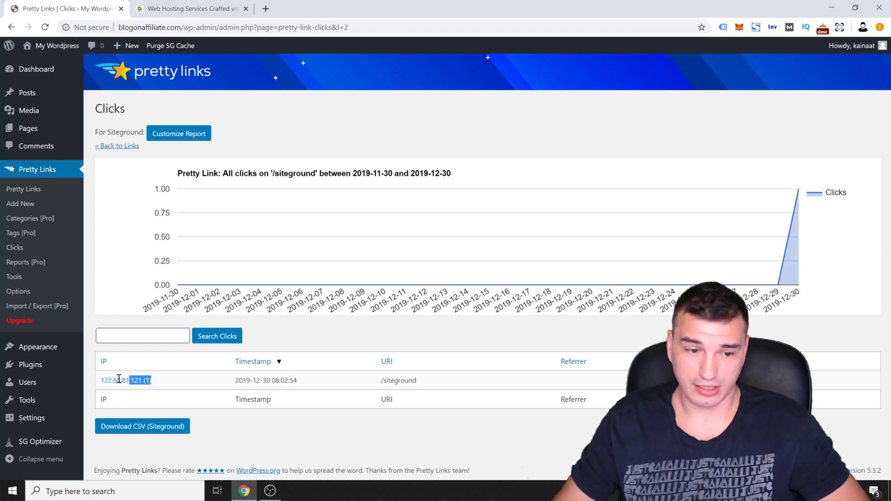
drag(119, 380, 104, 381)
drag(201, 389, 274, 379)
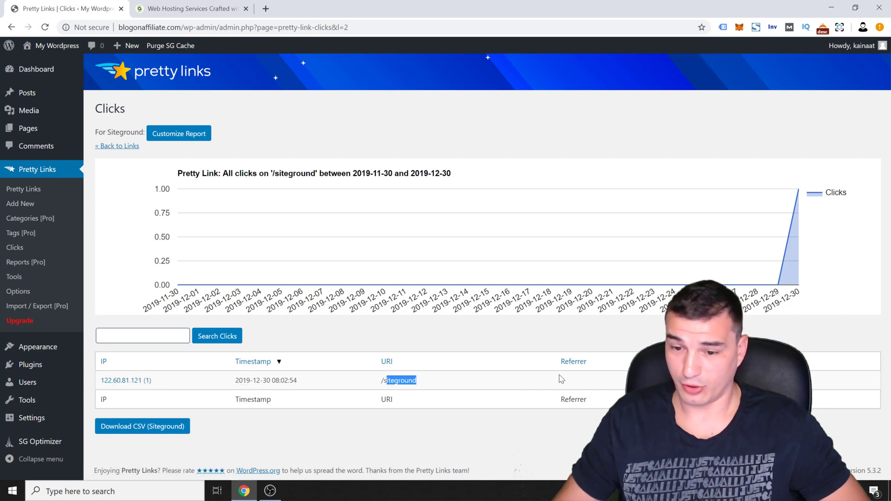
drag(555, 363, 622, 367)
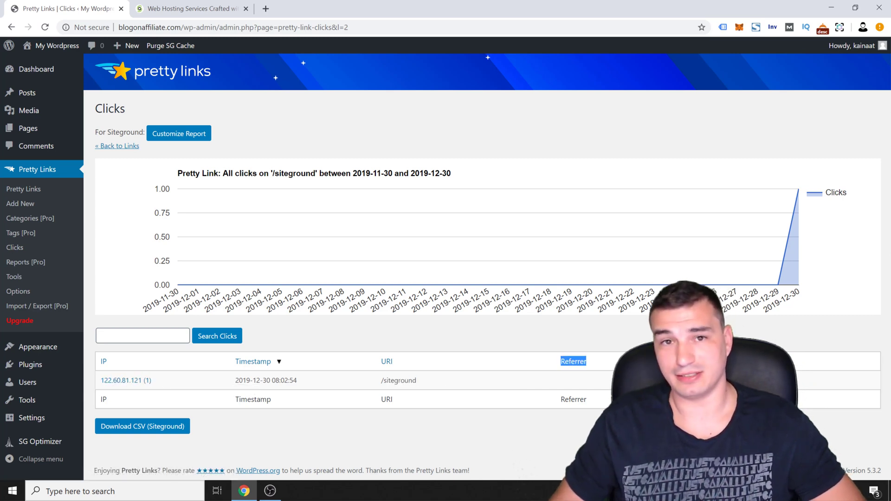